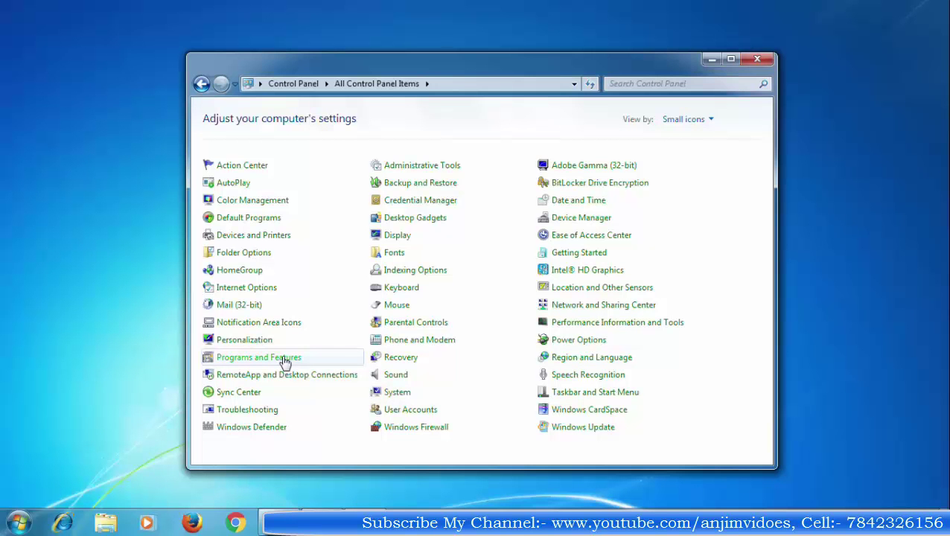
Step: Open Programs and Features from the Control Panel, view the installed programs, and close the window
click(285, 362)
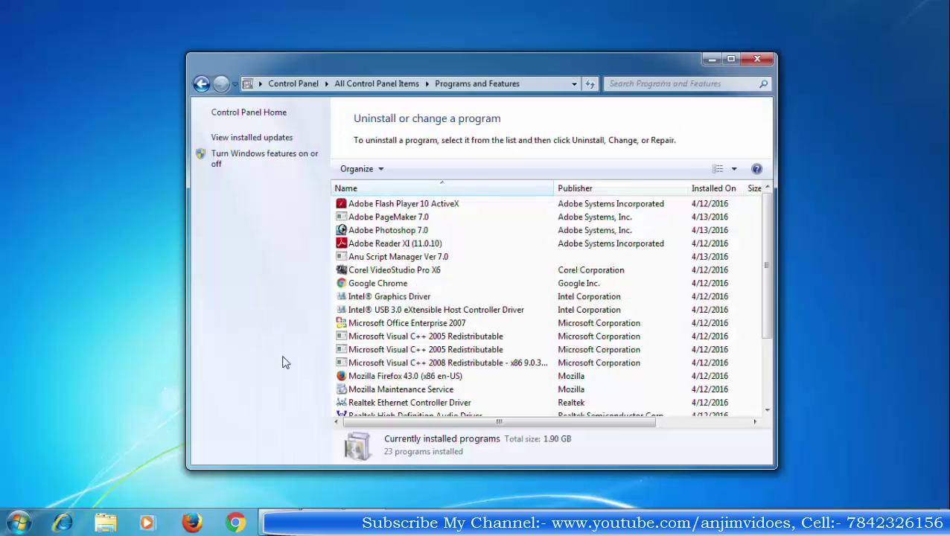
drag(485, 59, 467, 67)
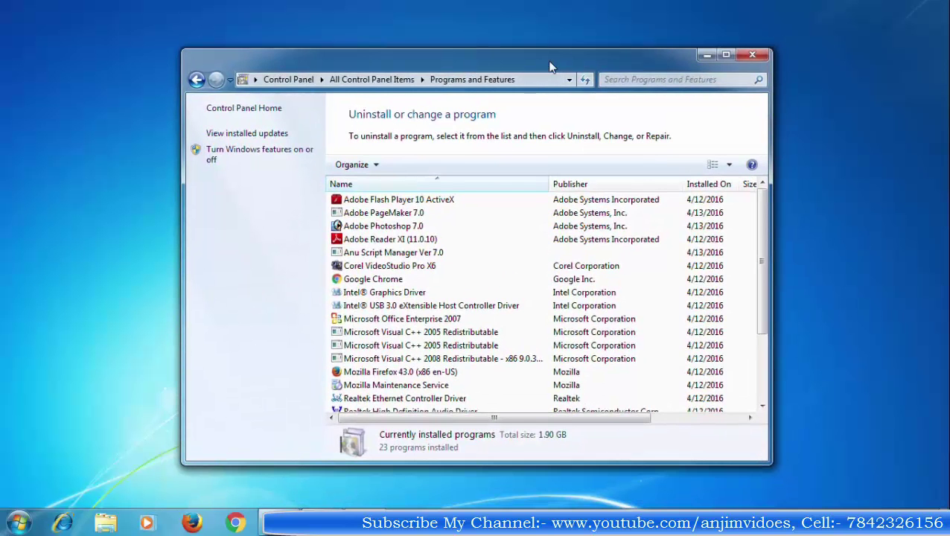
drag(551, 63, 566, 57)
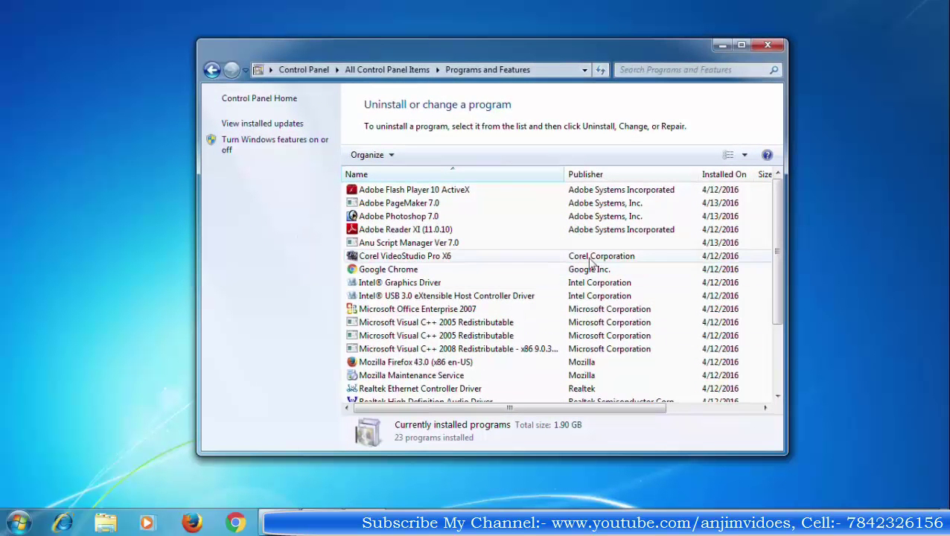
drag(778, 298, 775, 298)
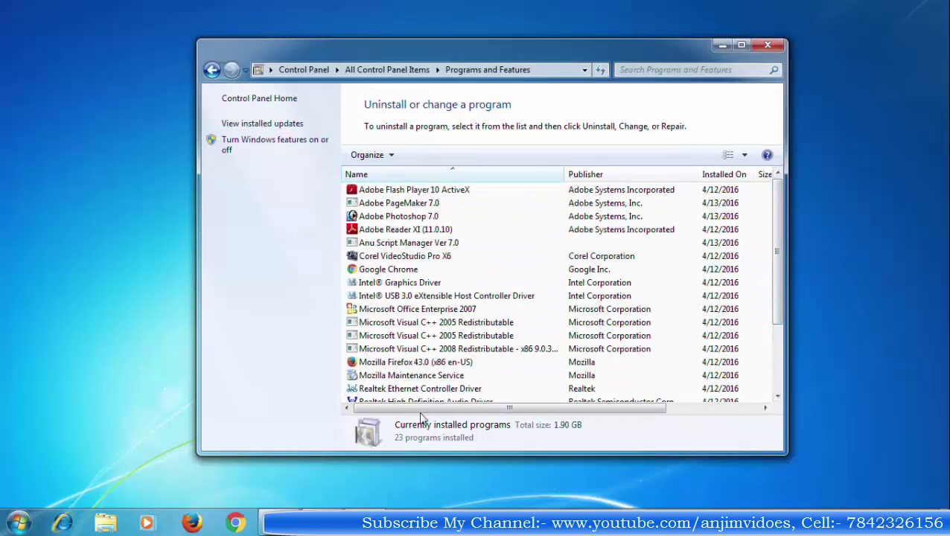
click(767, 46)
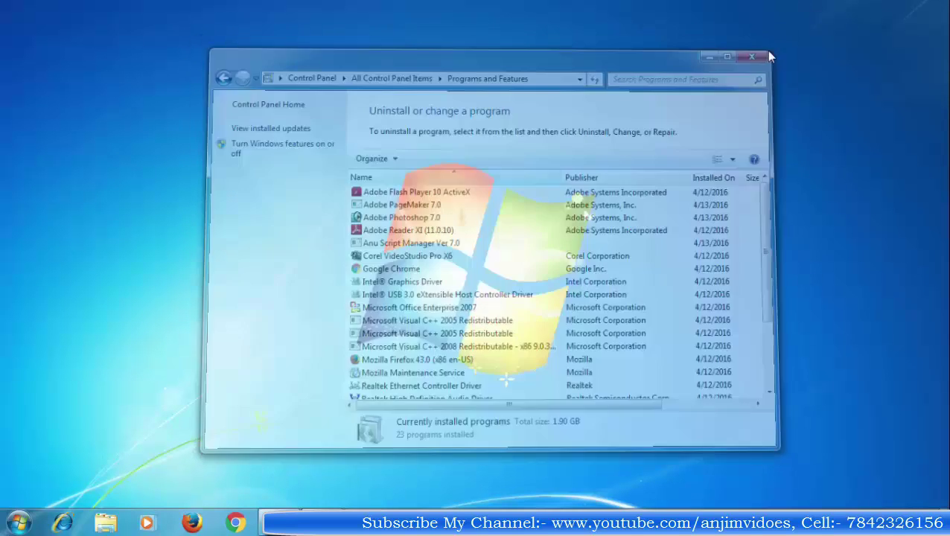
Step: Open Programs and Features by running appwiz.cpl from the Start menu search, and move its window higher on the desktop
click(11, 525)
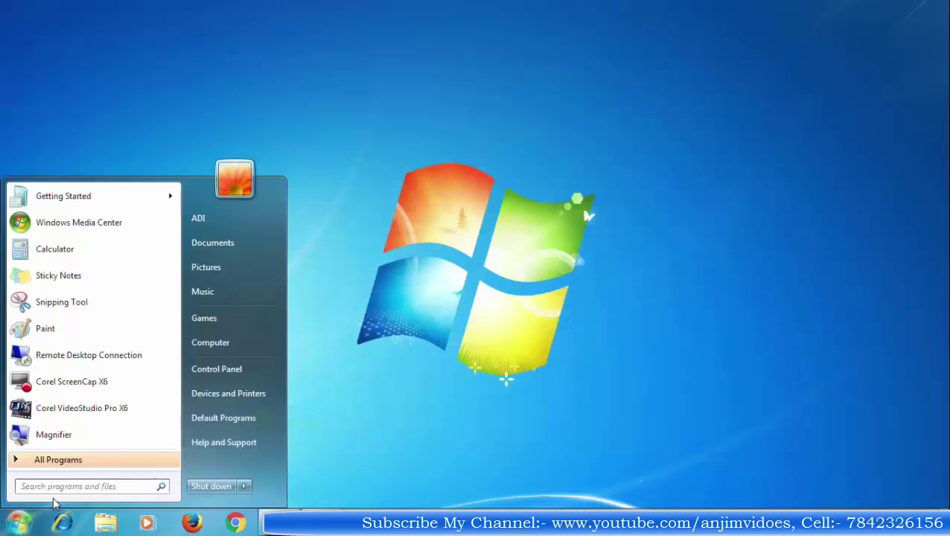
click(92, 486)
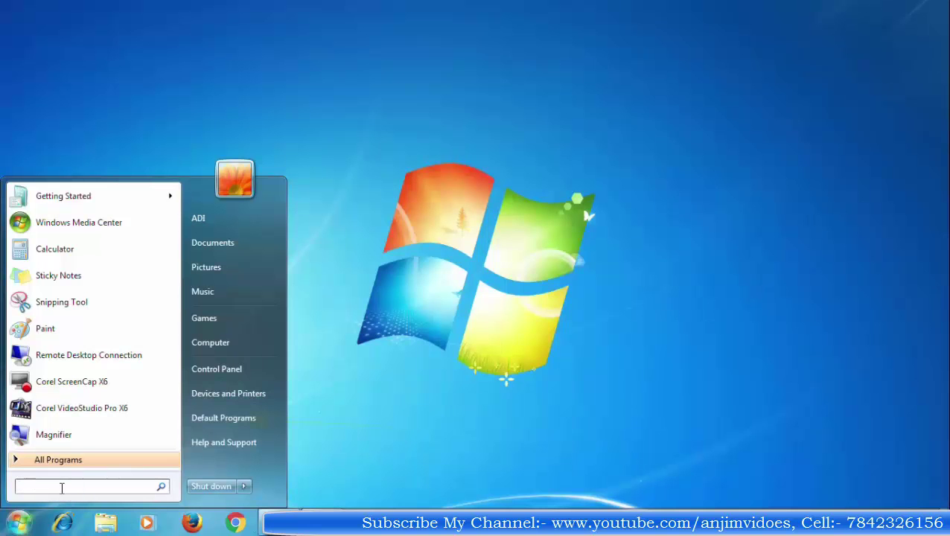
text(appw)
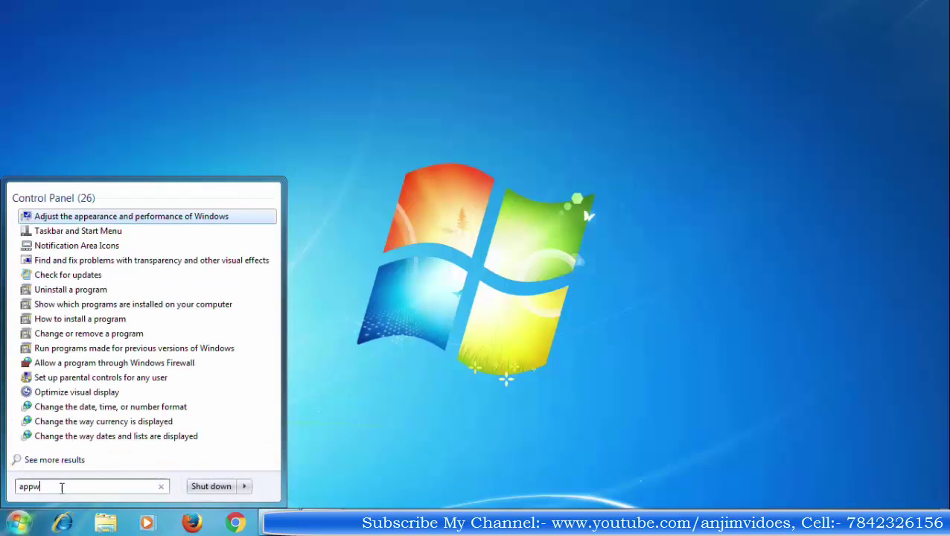
text(iz.cpl)
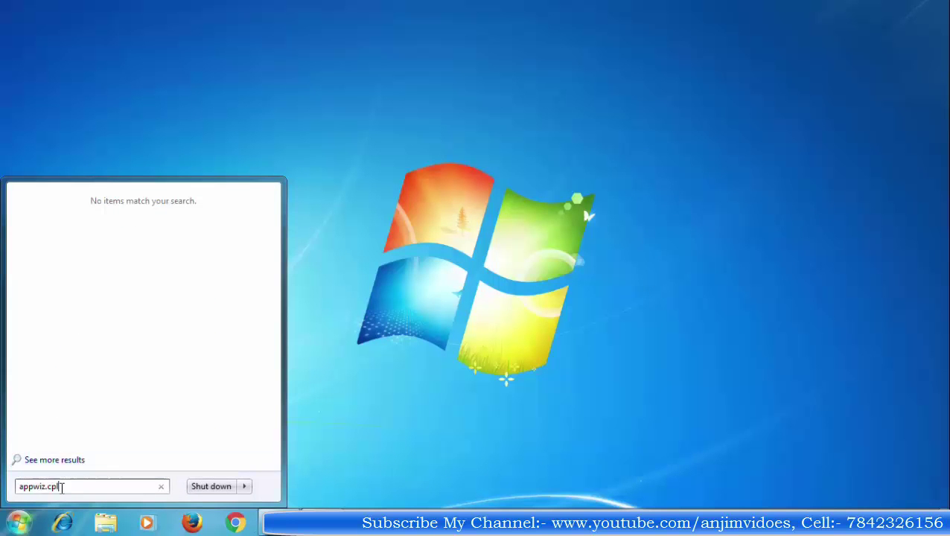
click(73, 484)
key(Return)
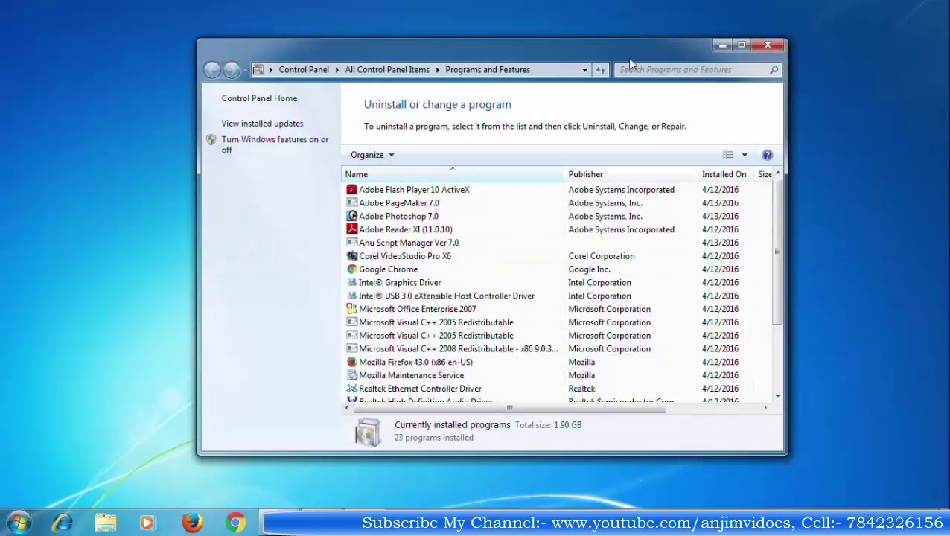
drag(573, 51, 567, 20)
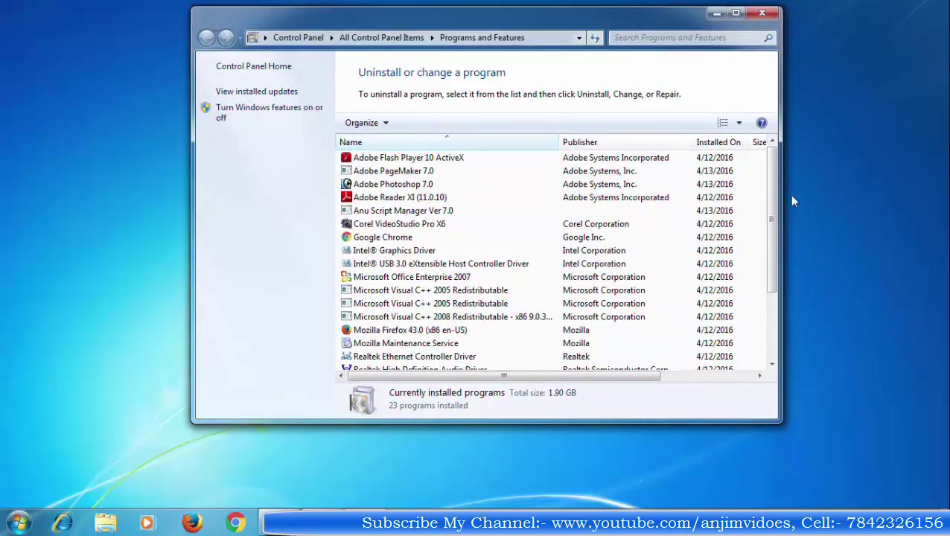
Step: Uninstall Microsoft Office Enterprise 2007 from the list of installed programs and confirm its removal
scroll(774, 237, down, 3)
scroll(753, 173, up, 3)
drag(773, 293, 772, 365)
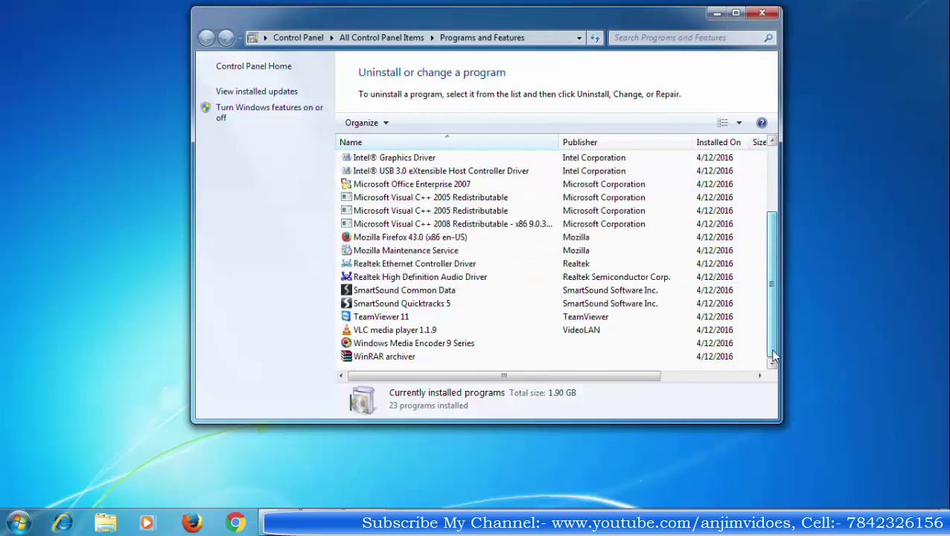
scroll(509, 270, up, 3)
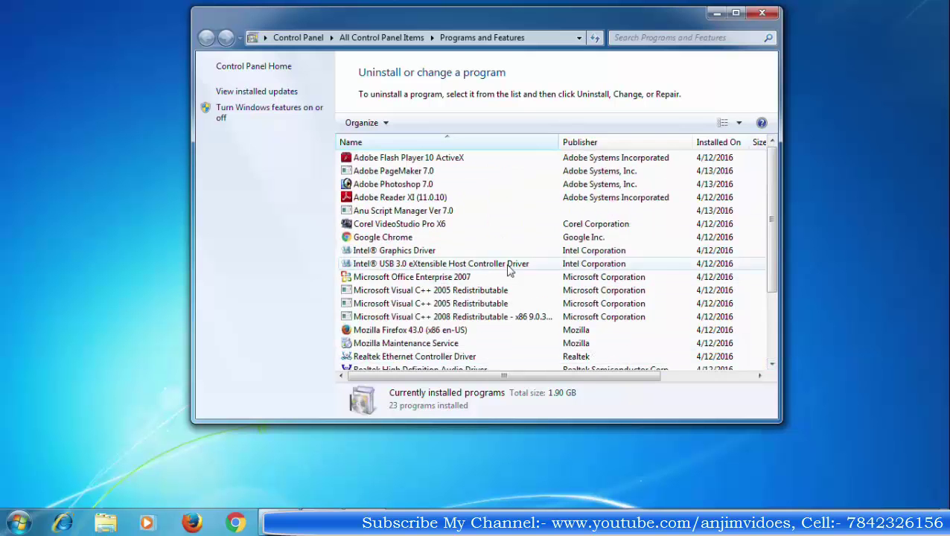
click(385, 281)
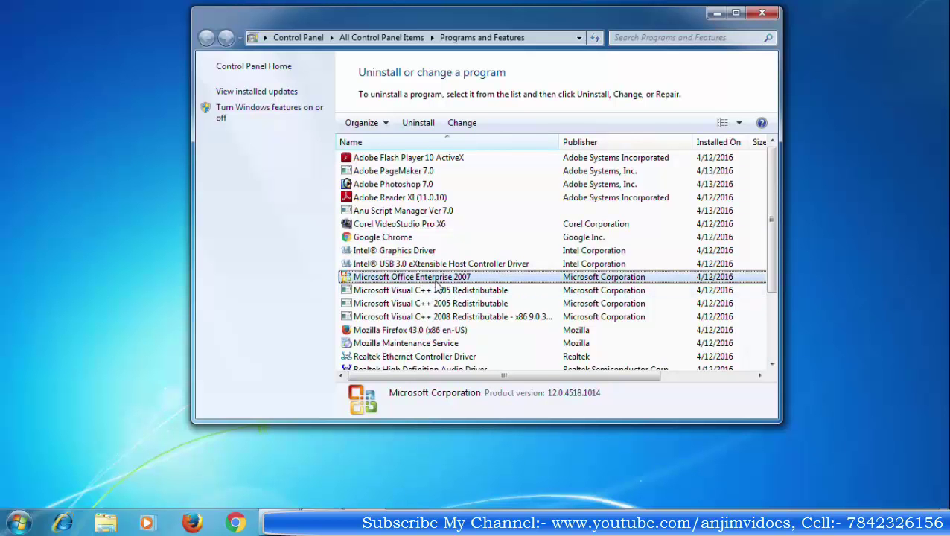
click(405, 281)
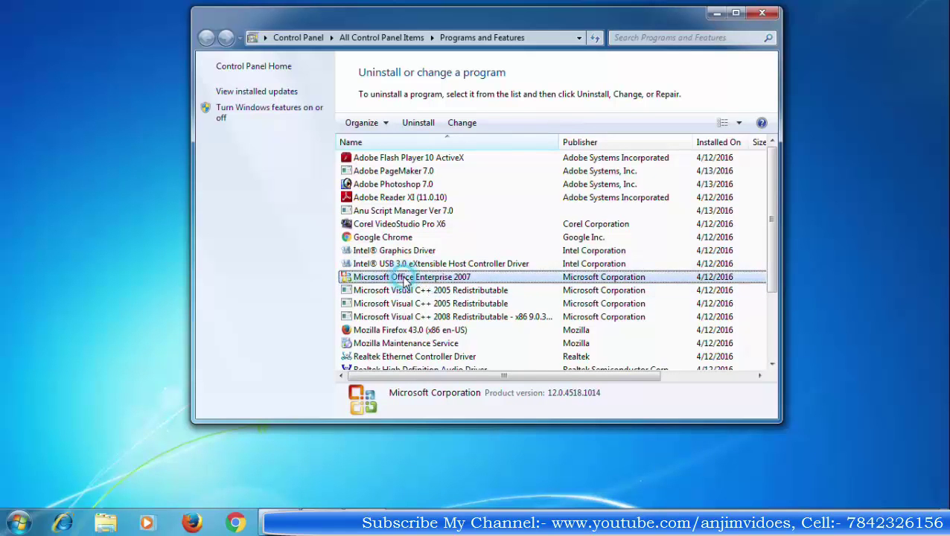
click(426, 132)
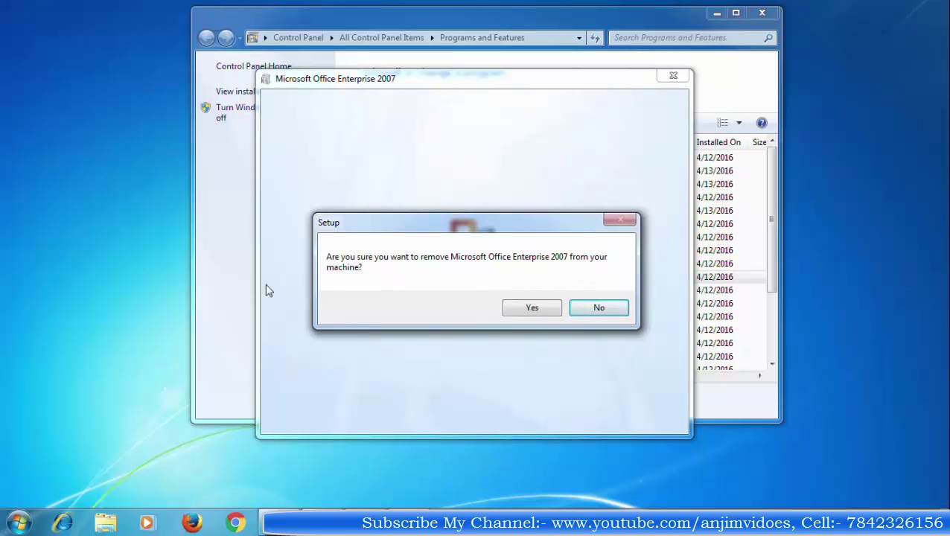
click(527, 311)
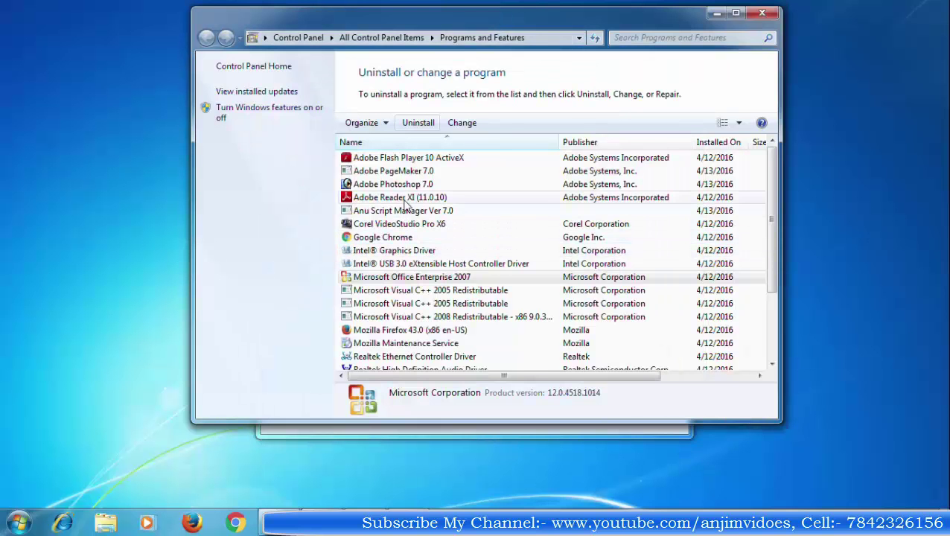
Step: Try to uninstall Adobe Photoshop 7.0 while the Office removal is still running, and dismiss the notice
click(402, 184)
click(418, 122)
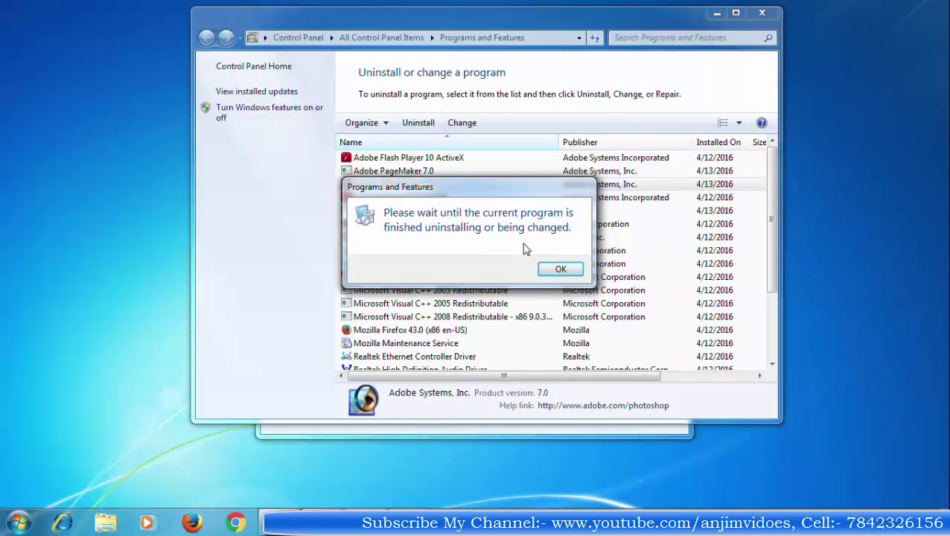
click(557, 269)
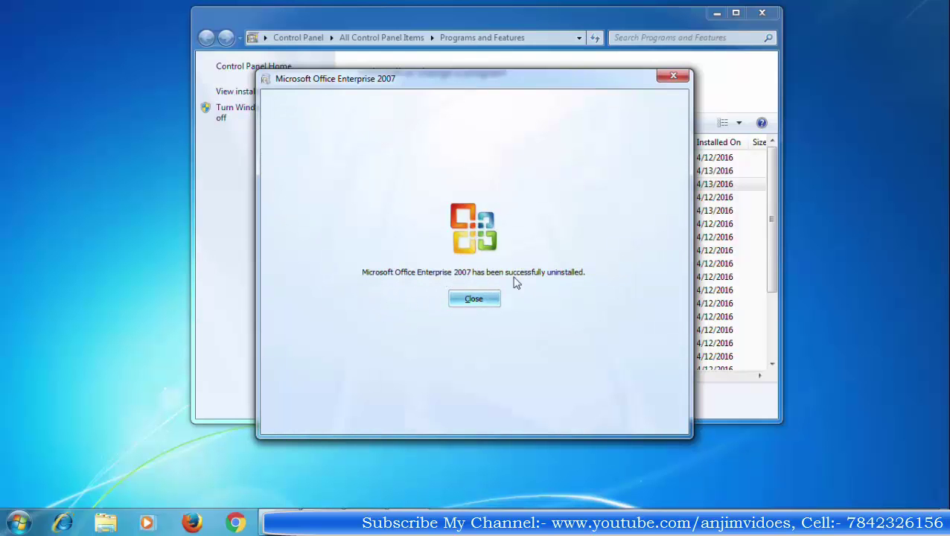
Step: Close the finished Microsoft Office Enterprise 2007 uninstaller and the Programs and Features window
click(472, 301)
click(762, 13)
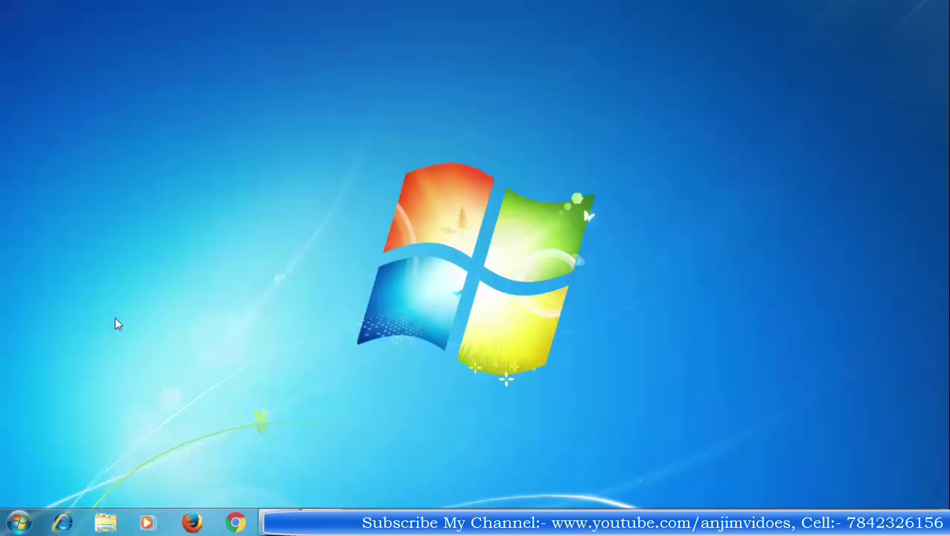
Step: Reopen Programs and Features by running appwiz.cpl from the Start menu search
click(18, 522)
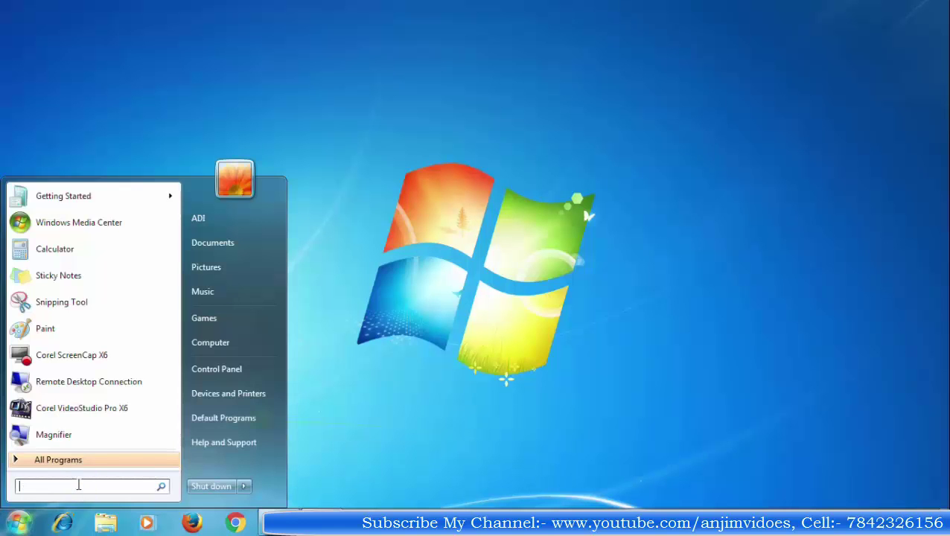
text(app)
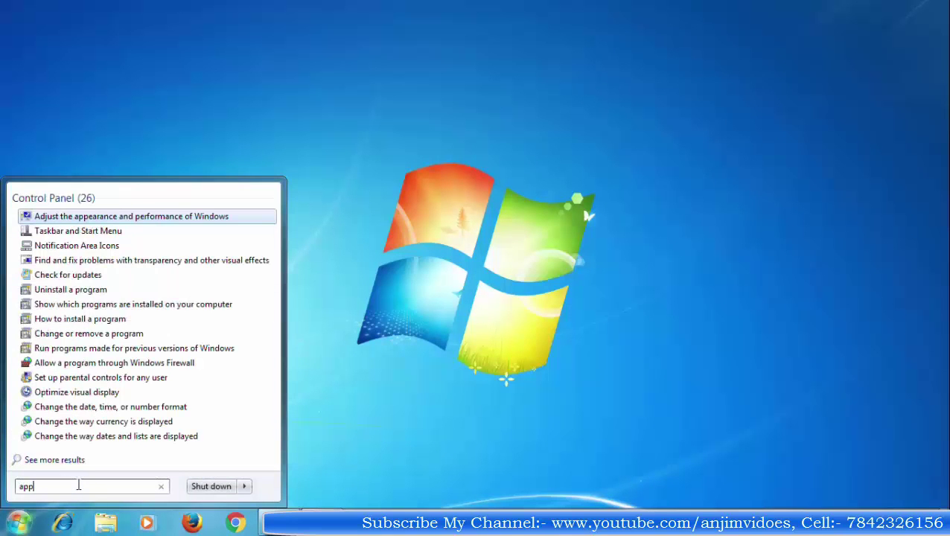
text(wiz)
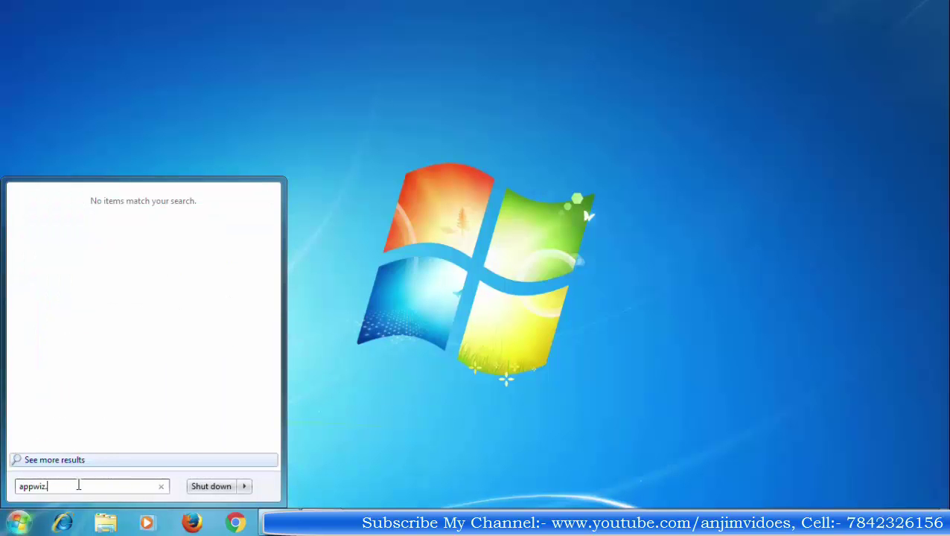
text(.cpl)
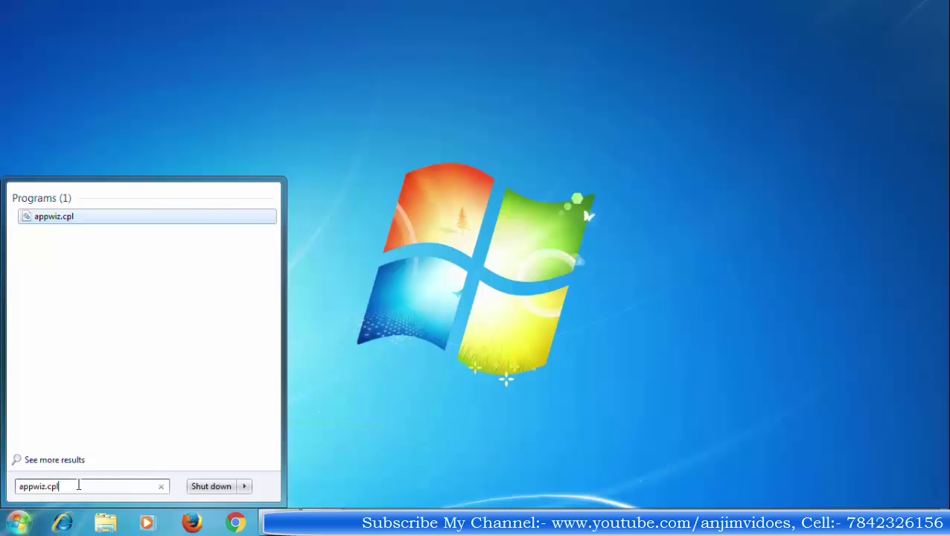
key(Return)
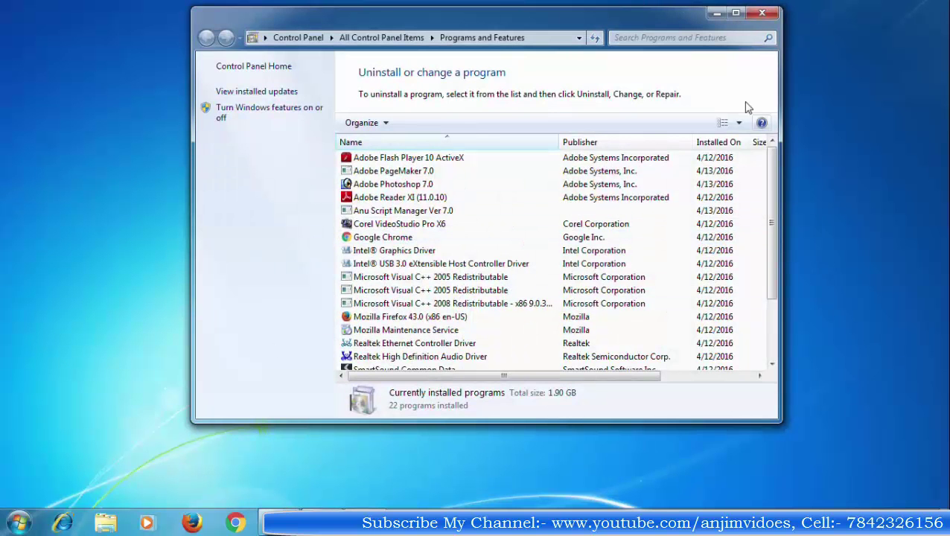
Step: Review the installed programs list, select Adobe Photoshop 7.0, and close Programs and Features
drag(772, 278, 773, 239)
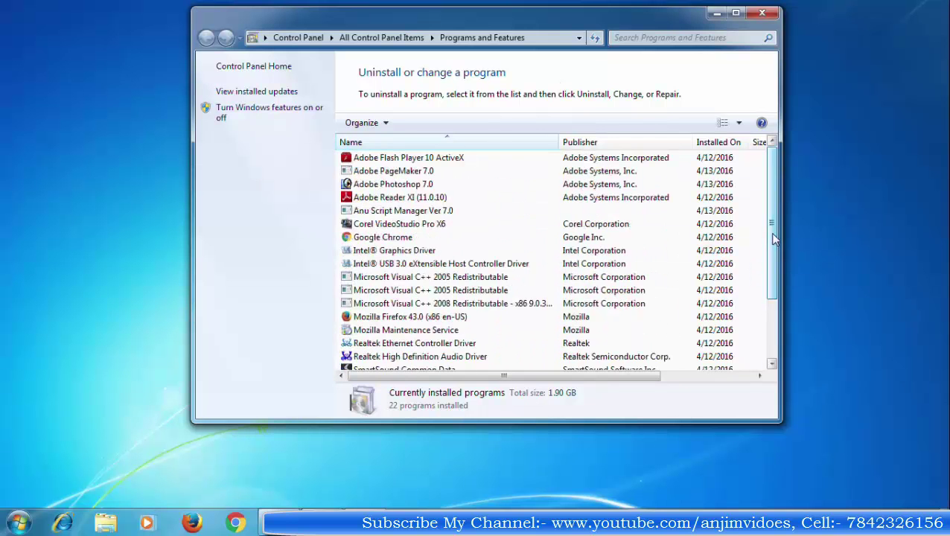
click(376, 184)
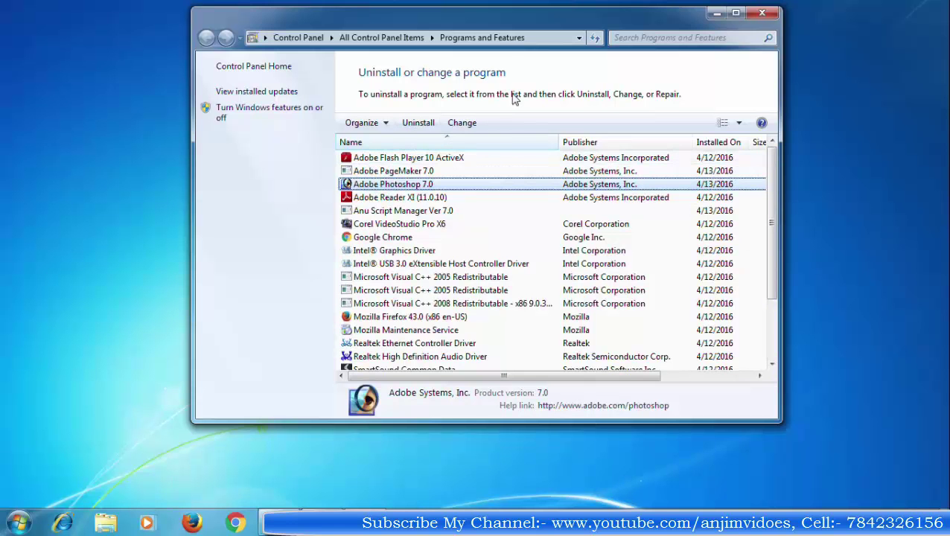
click(760, 16)
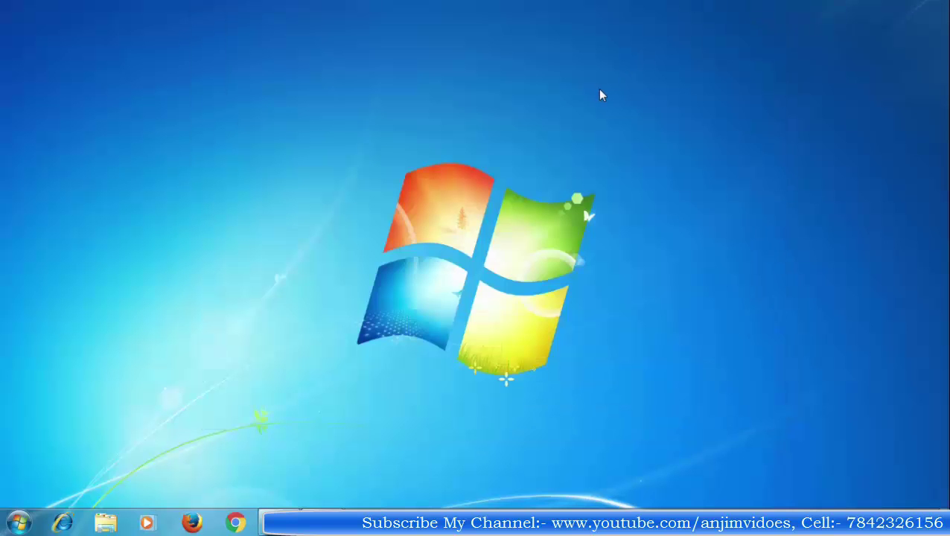